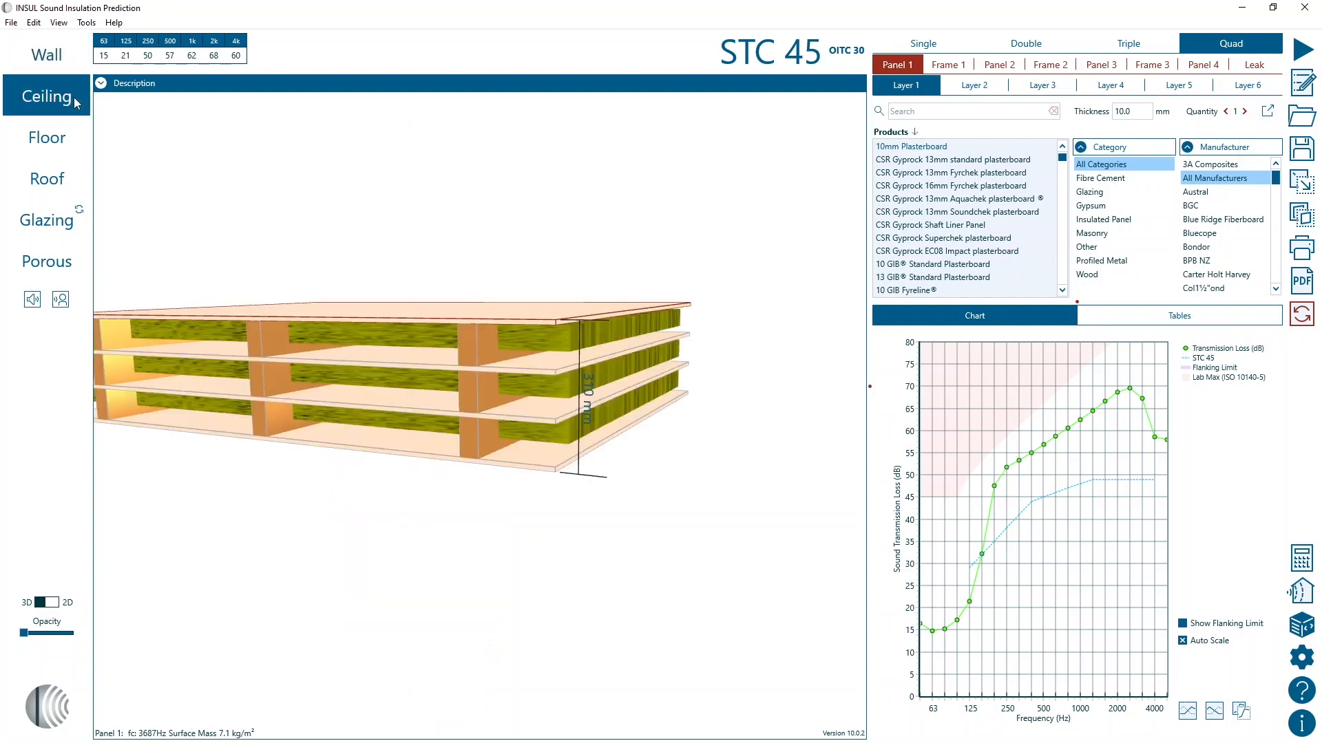
Step: Switch the construction to a wall and go through the single, double and triple panel configurations, ending with quad
left_click(74, 60)
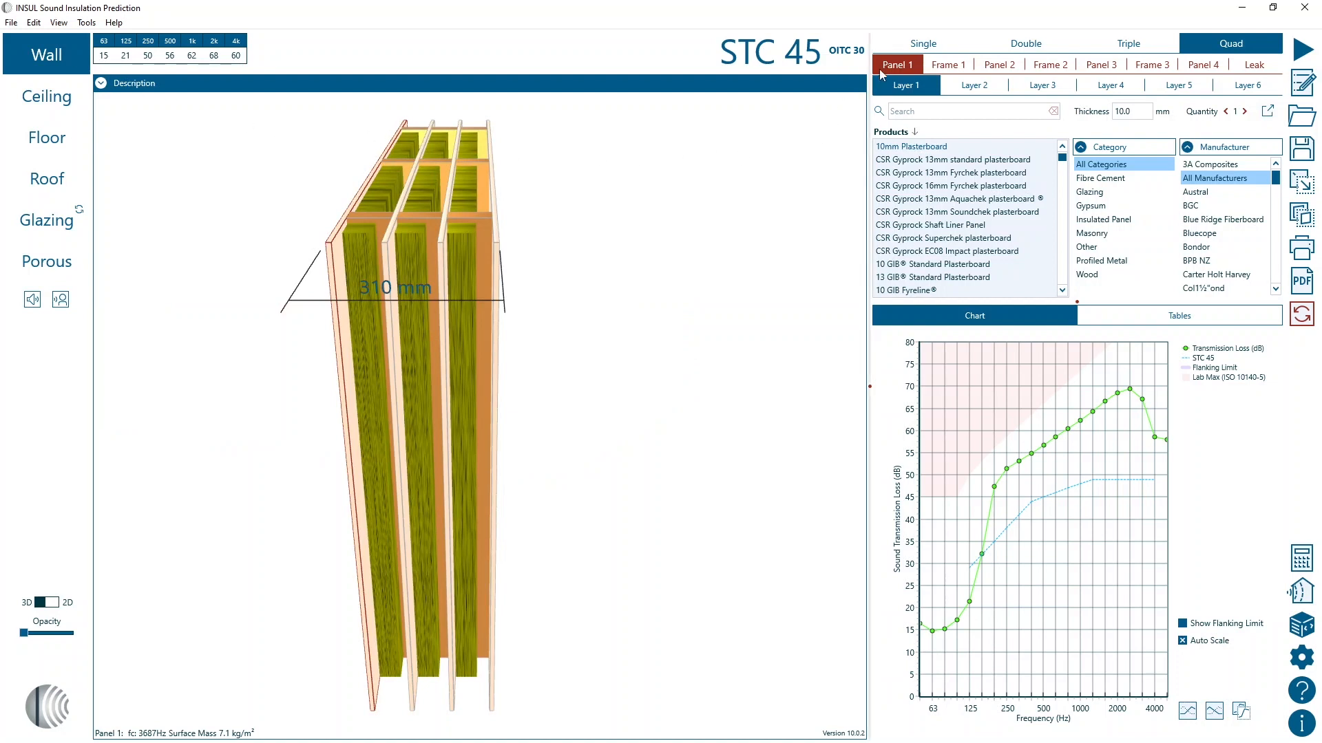
left_click(950, 47)
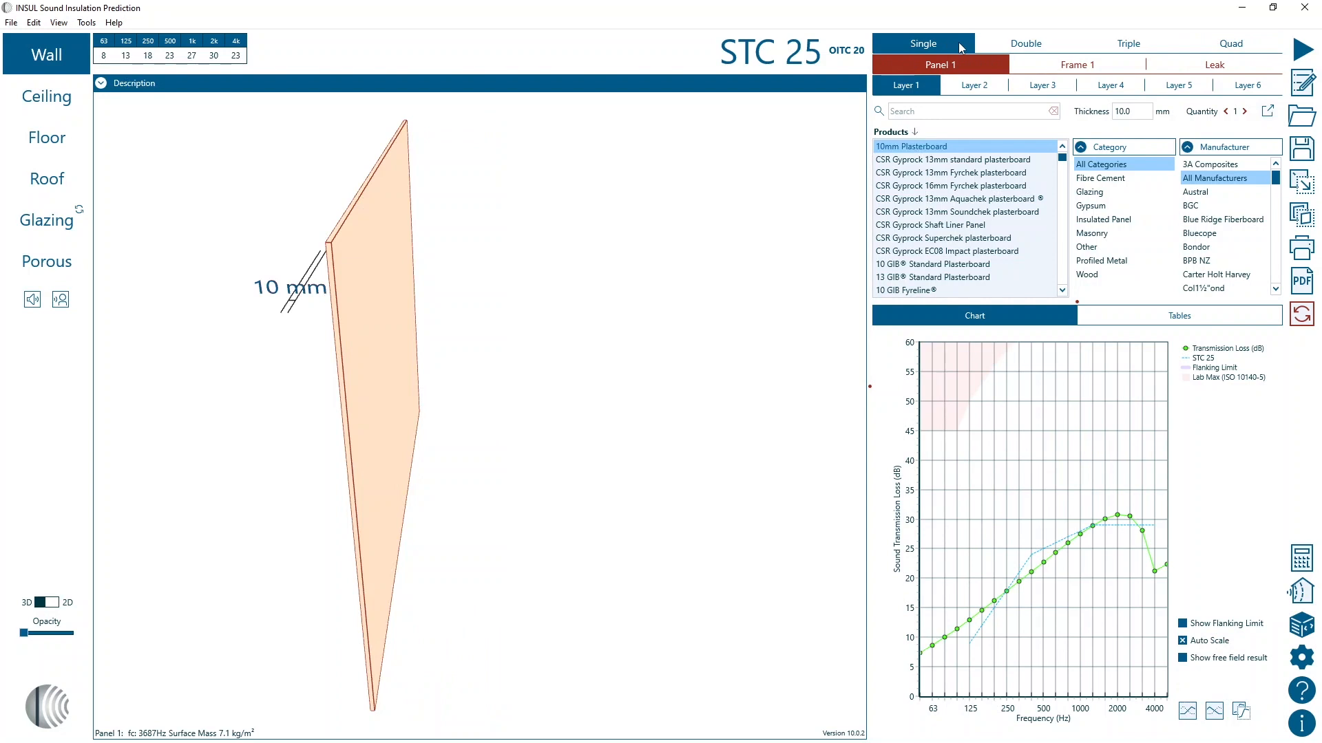
left_click(1045, 51)
left_click(1146, 49)
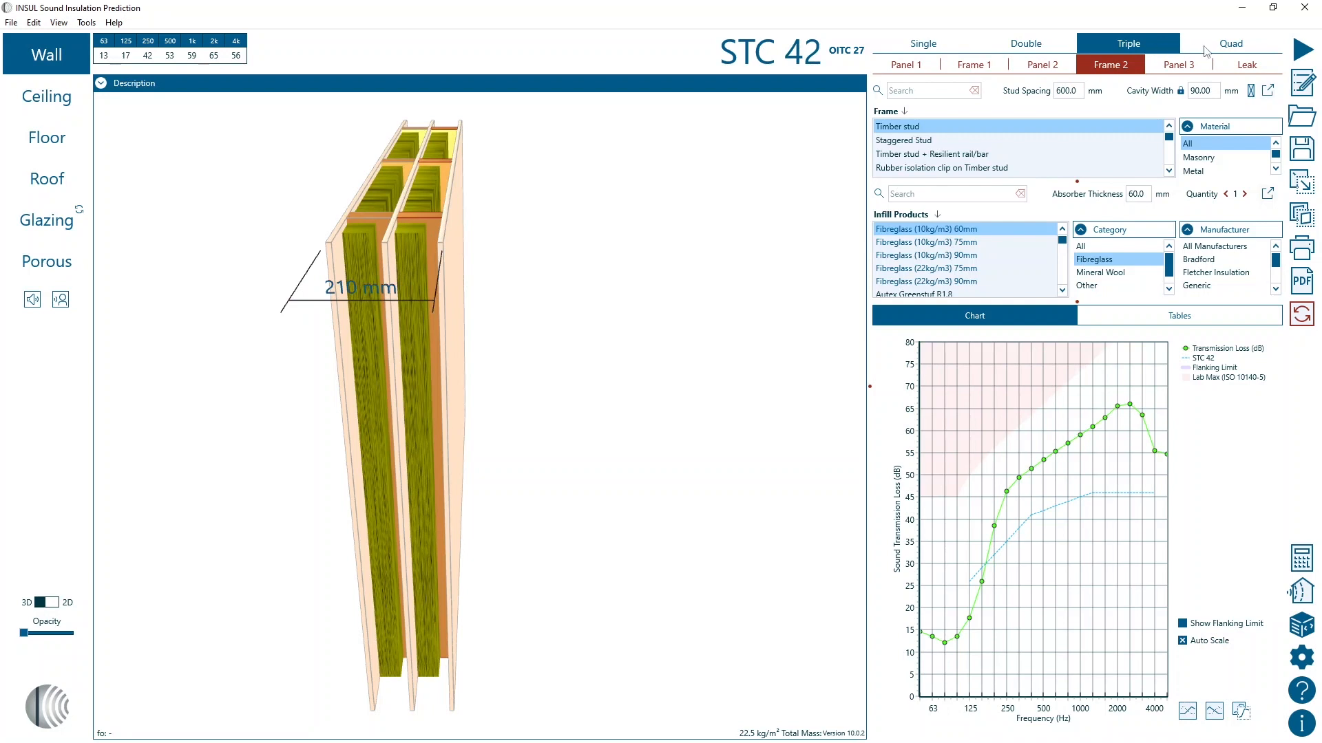
left_click(1255, 49)
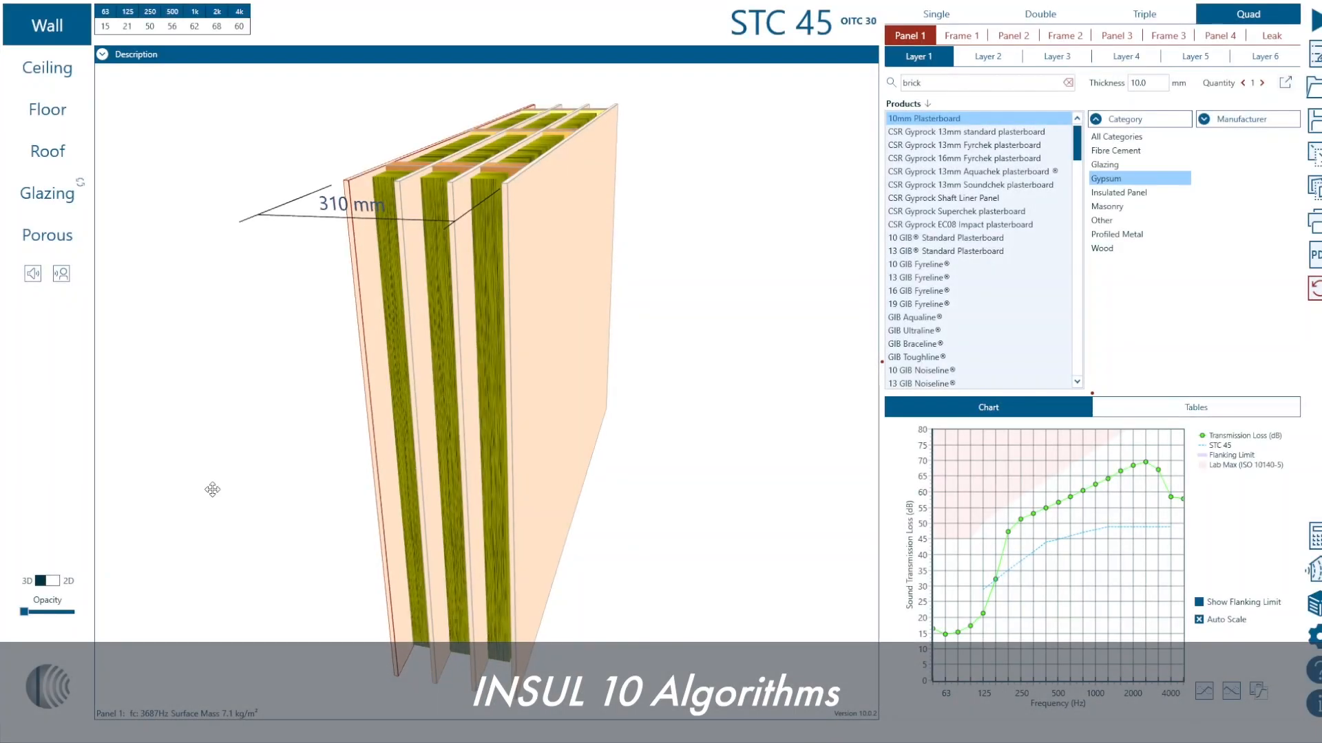
Step: Try 13 GIB Standard Plasterboard, KNAUF 13mm PERMAROCK Indoor and BGC Enviroboard +5 16 as layer 1 of panel 1
left_click_drag(212, 490, 505, 504)
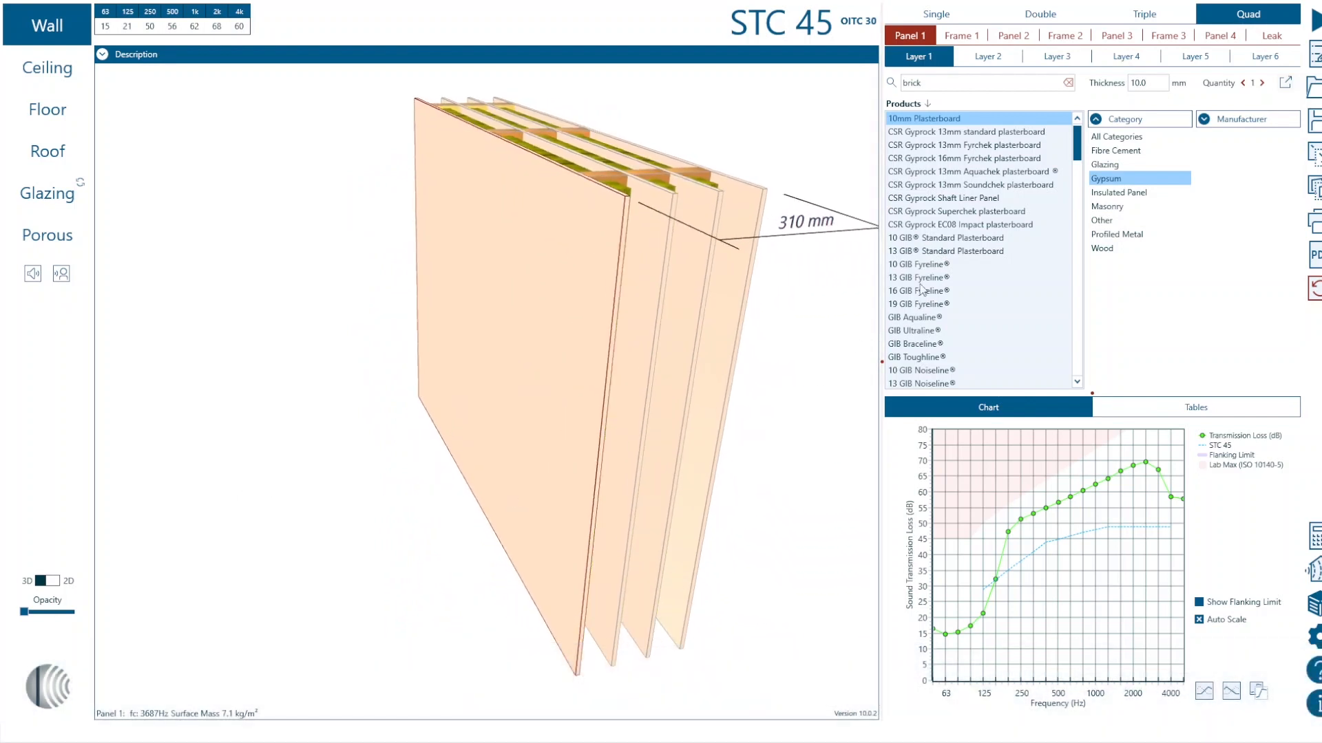
left_click(962, 252)
scroll(964, 251, "down", 10)
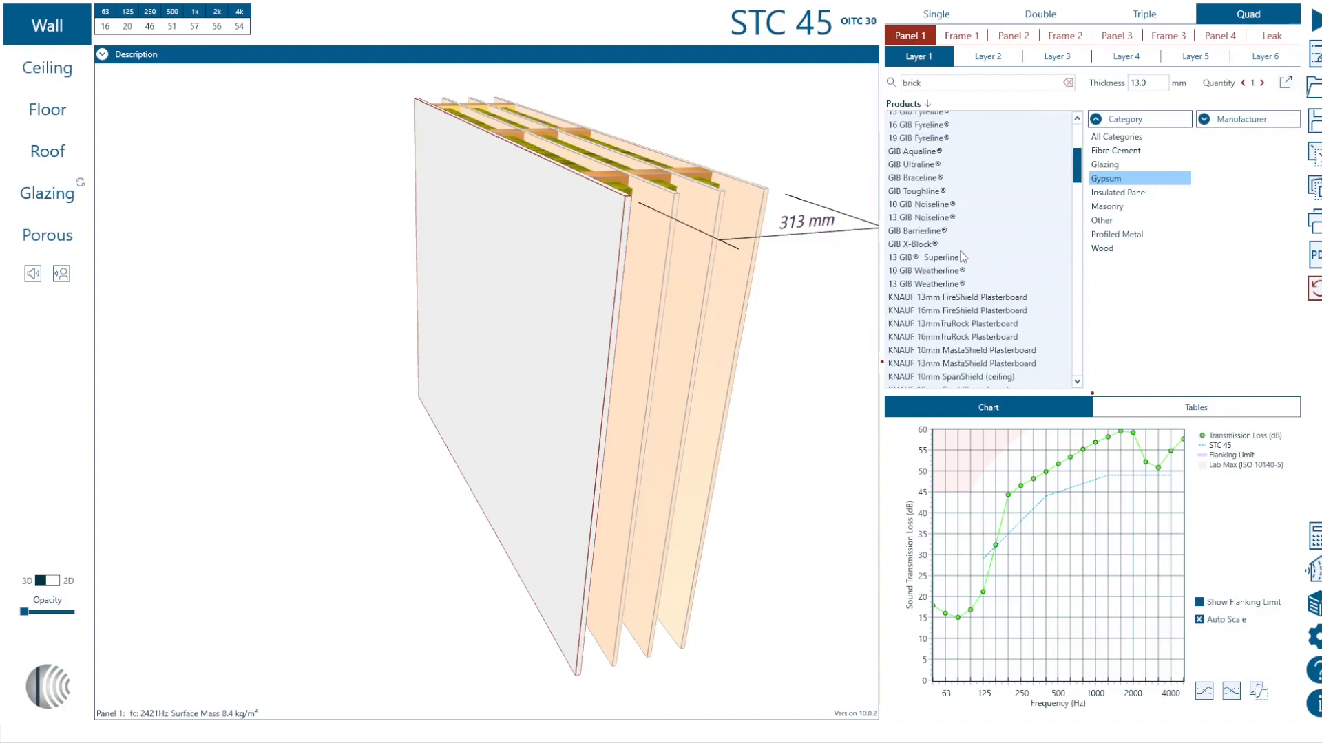
left_click(967, 234)
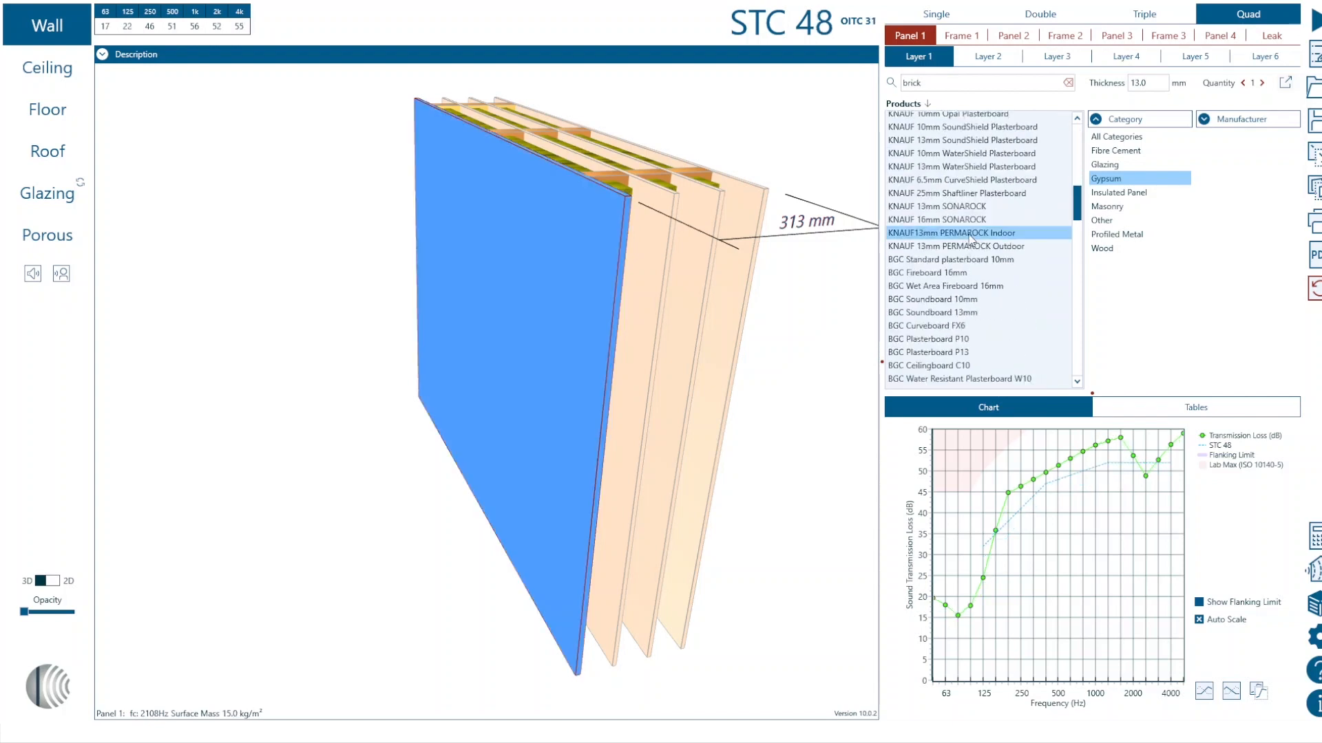
scroll(970, 238, "down", 5)
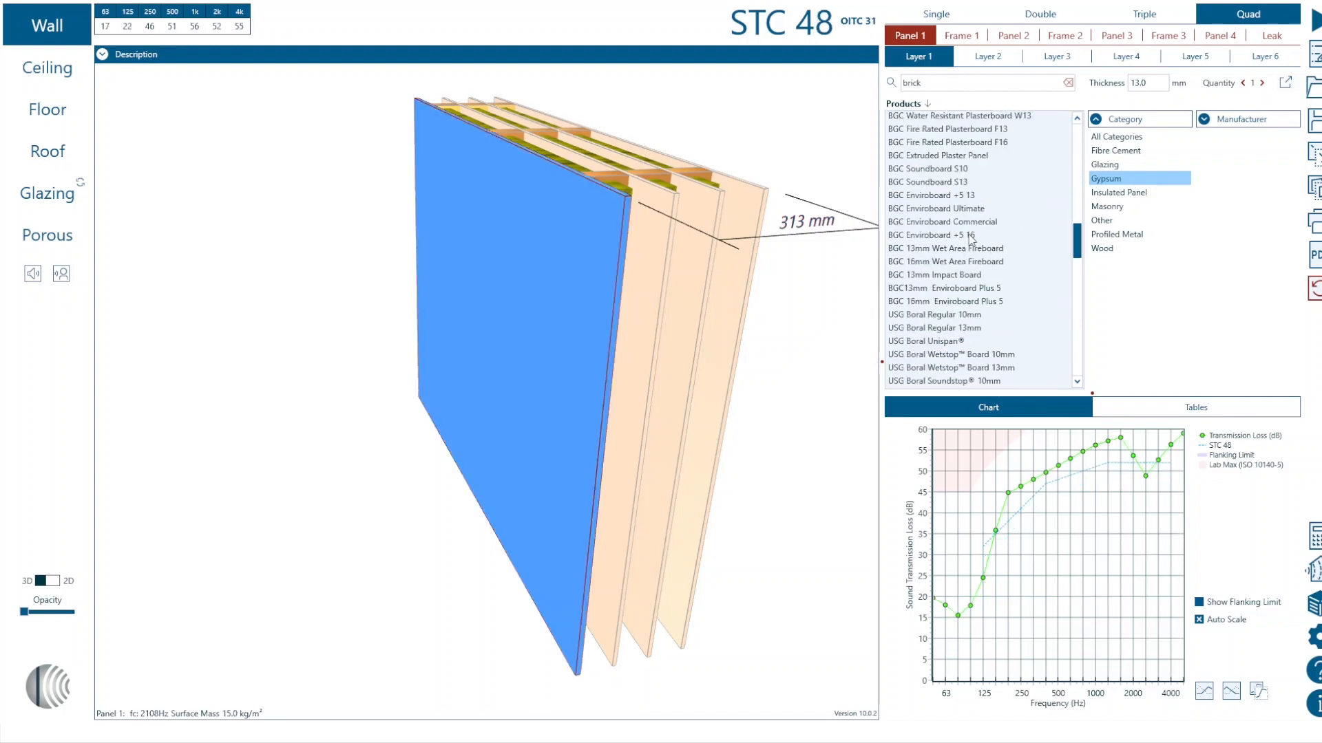
left_click(970, 235)
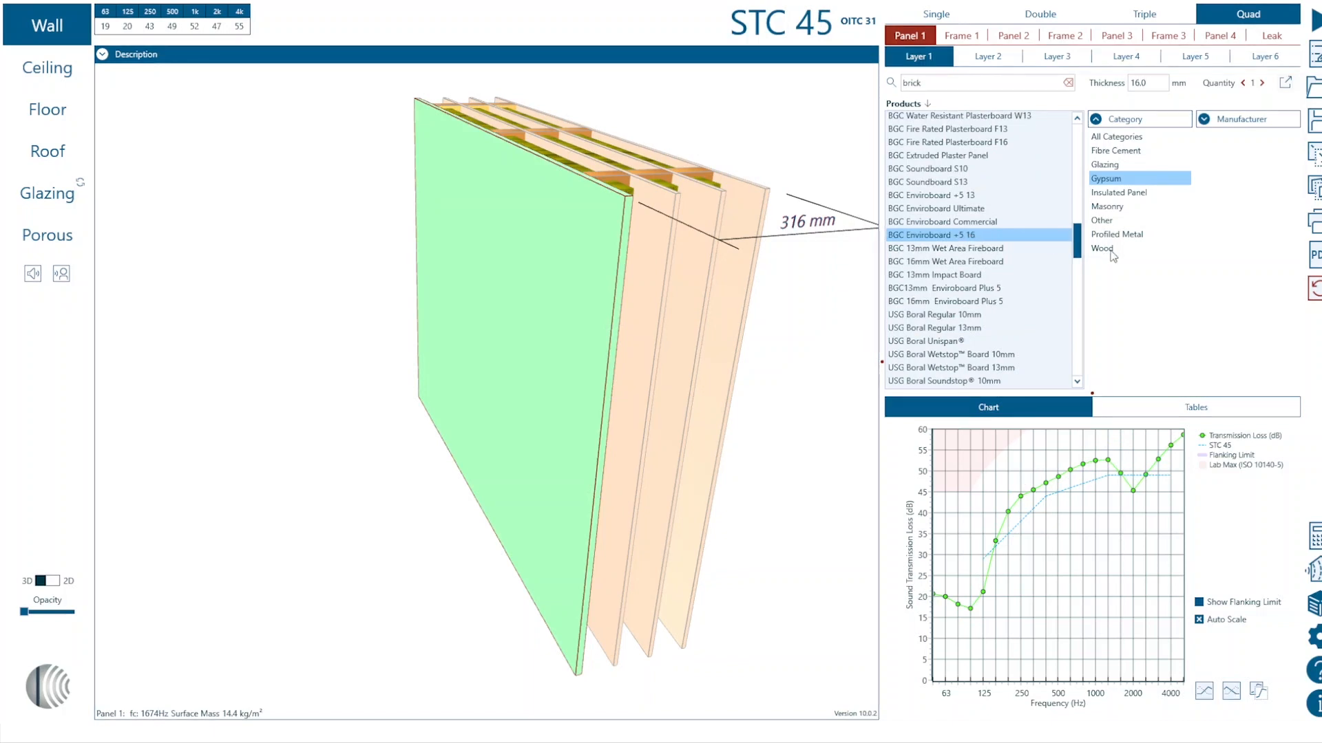
Step: Try wood and profiled metal for layer 1 of panel 1, ending with the insulated panel Rockspan Lite
left_click(1103, 250)
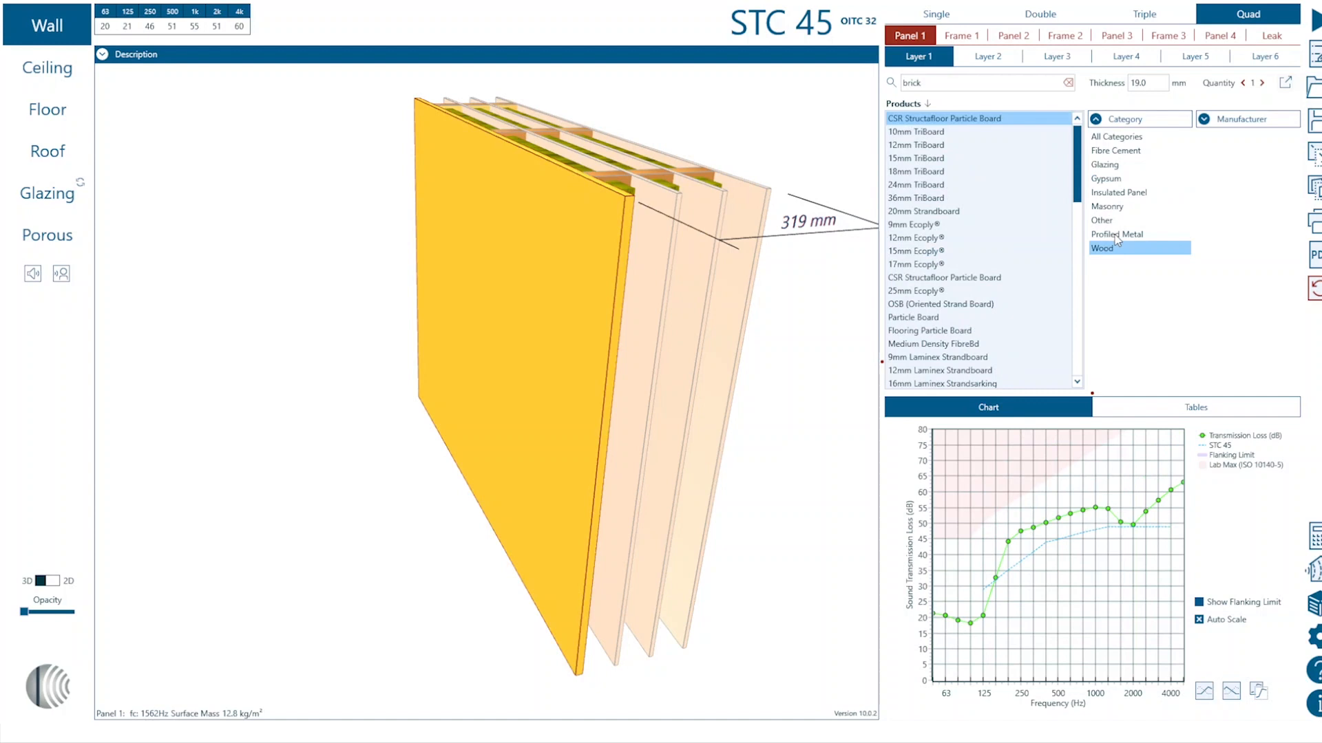
left_click(1117, 236)
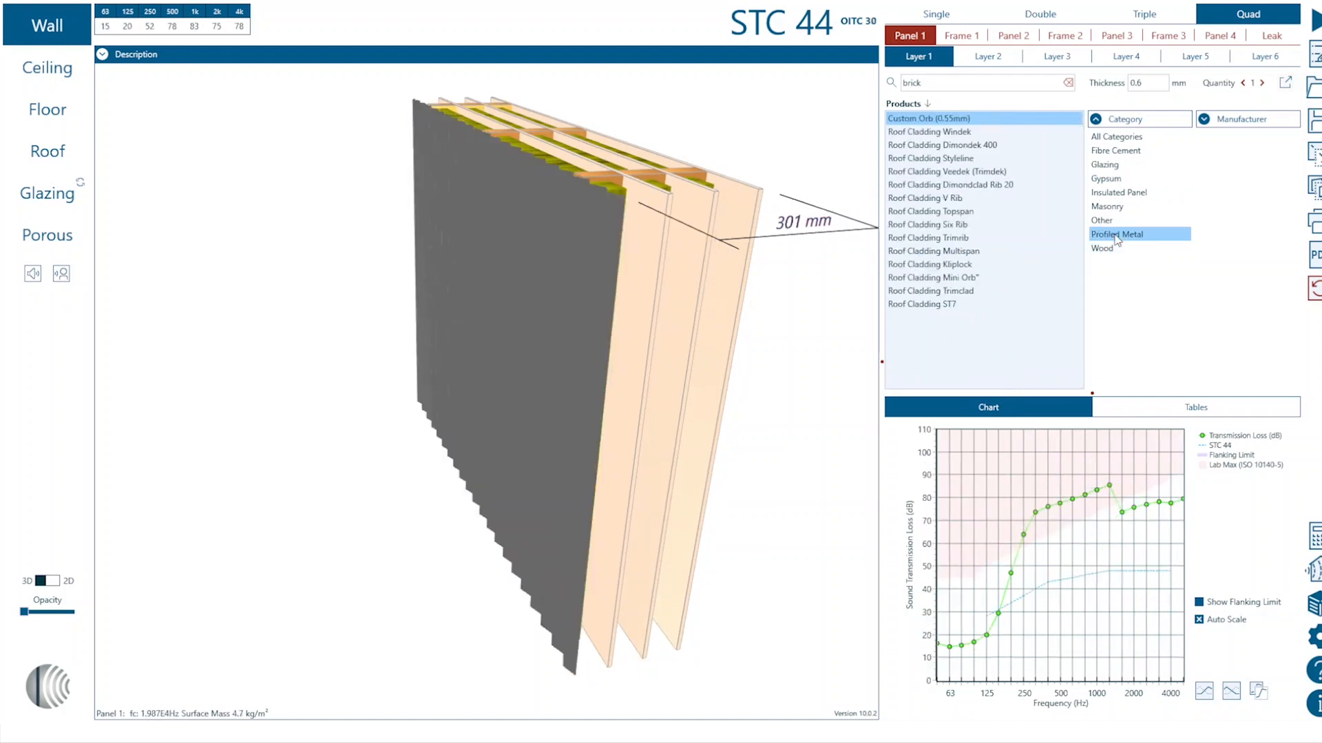
left_click(1125, 195)
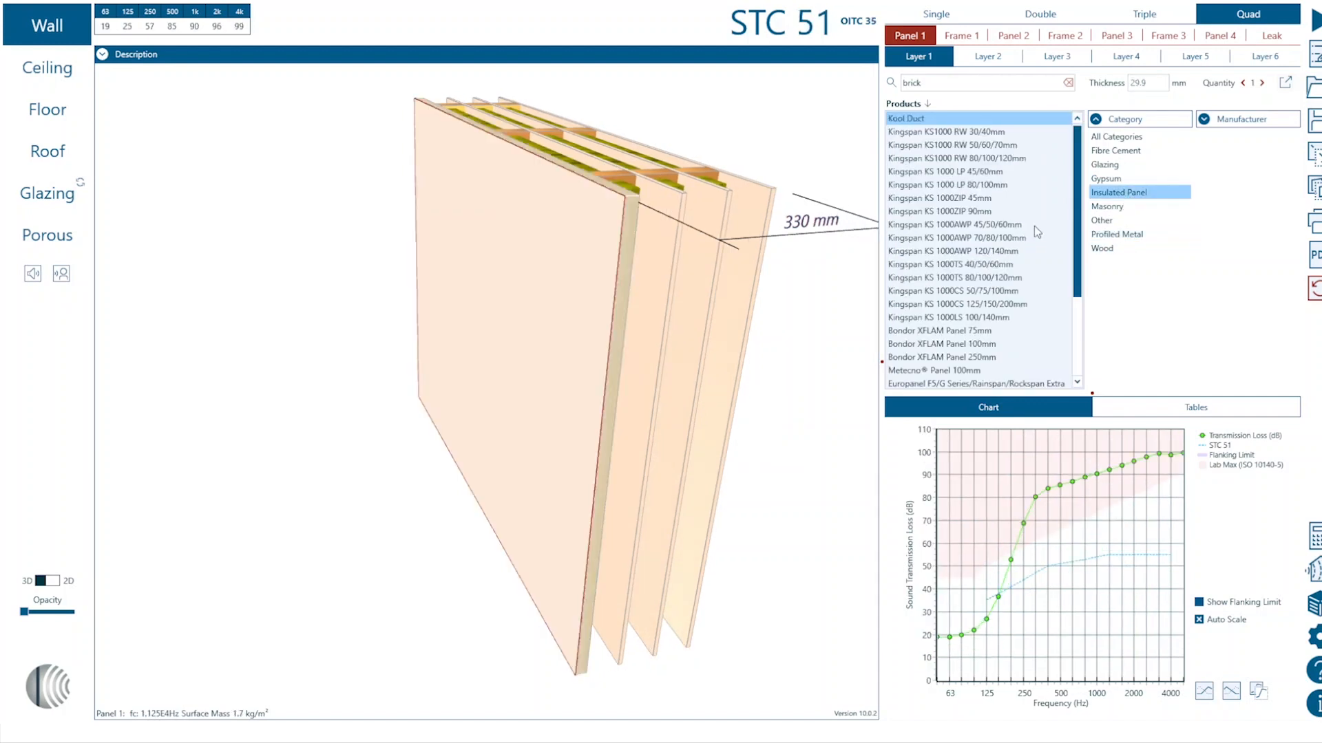
scroll(933, 298, "down", 3)
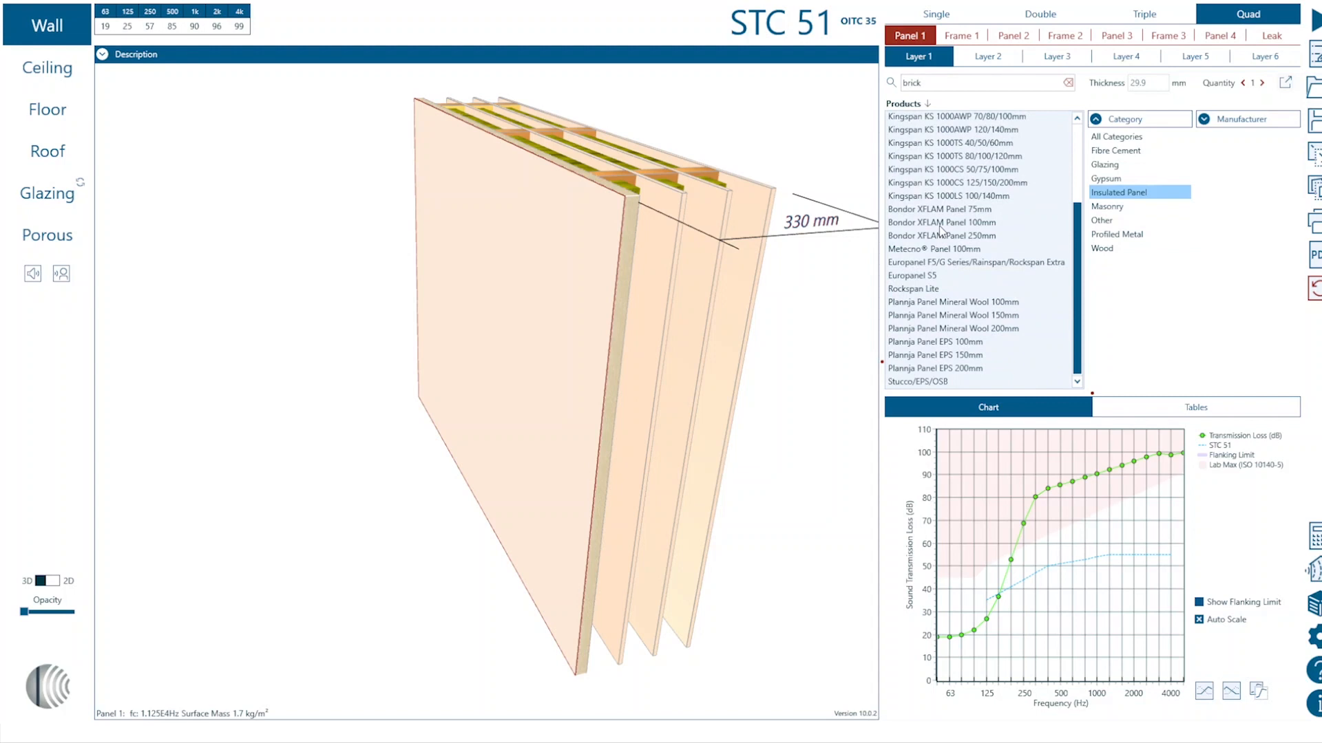
left_click(932, 291)
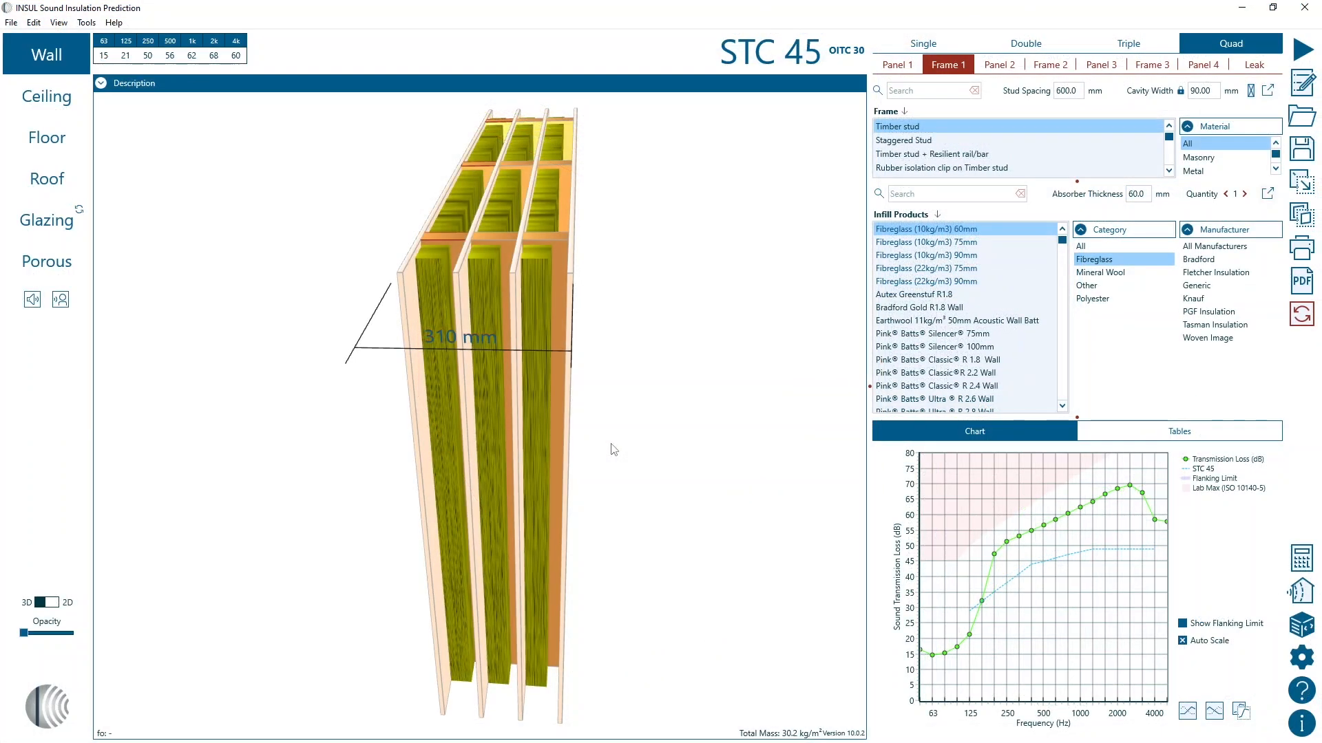
Step: Set frame 1 to Timber stud 120x45, replace it with Timber stud 170x45, and pick another entry from the frame types
left_click(1251, 90)
left_click(1242, 243)
left_click(1251, 90)
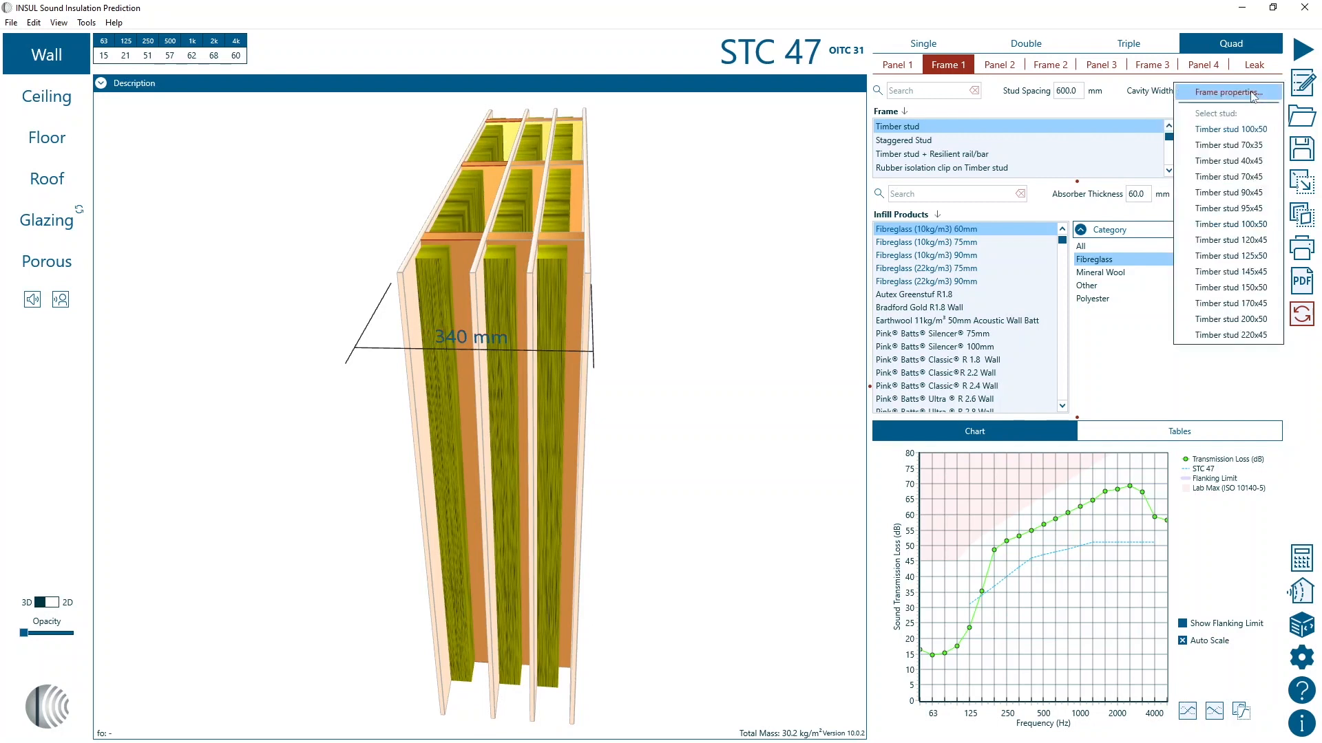
left_click(1239, 303)
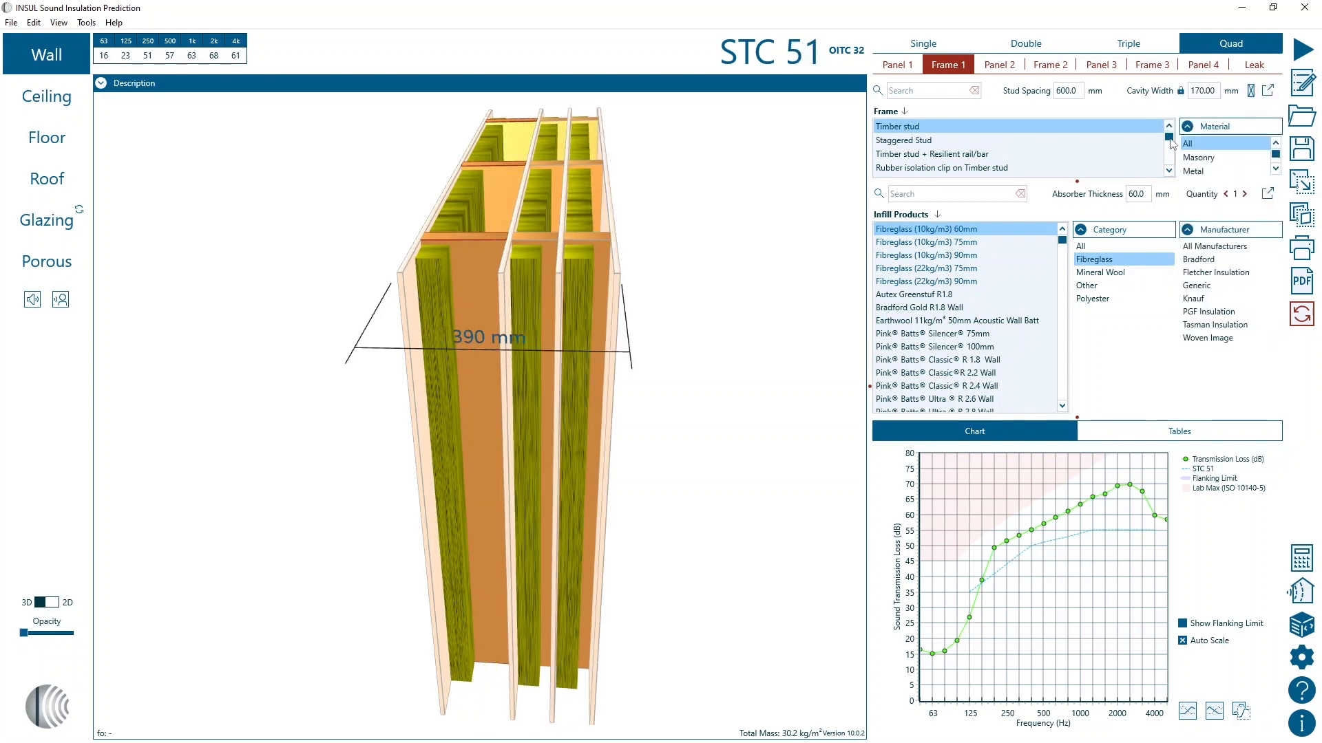
scroll(1170, 148, "down", 3)
left_click(1106, 159)
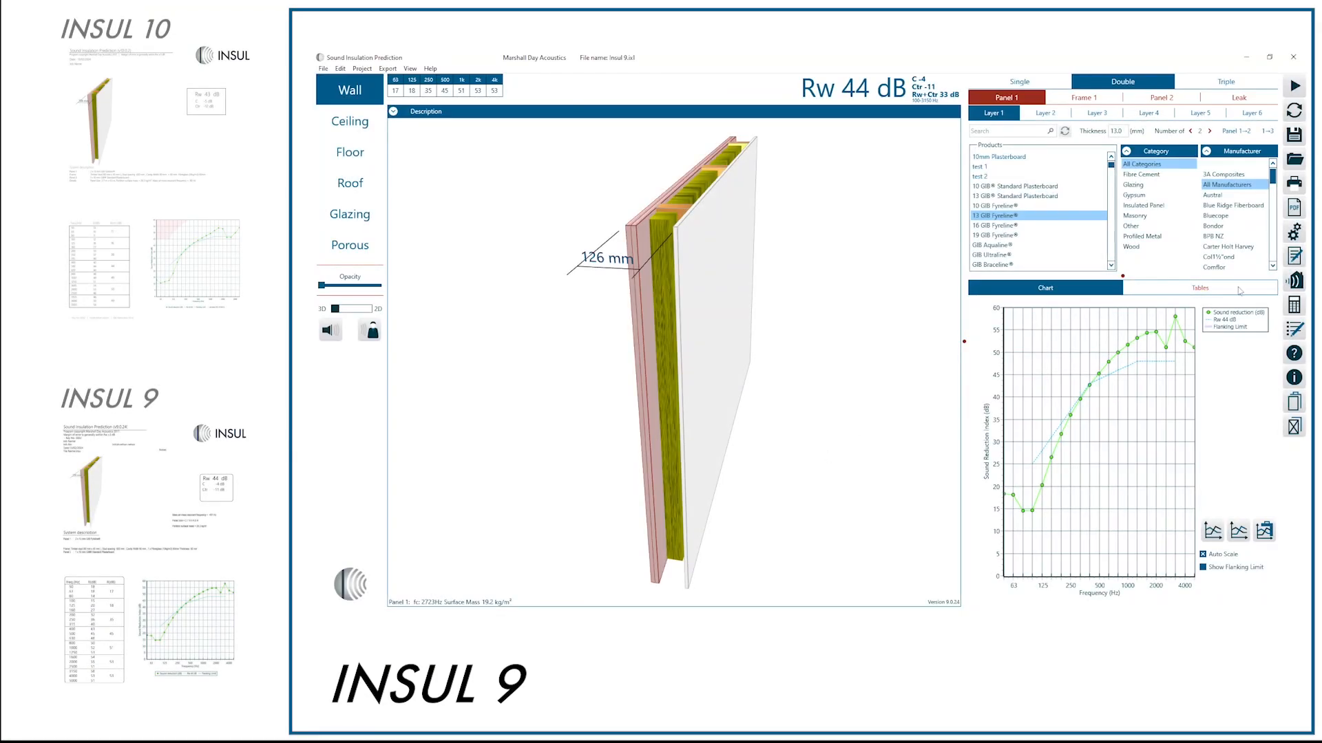
Step: Copy the R column of sound reduction results from the results table of the INSUL 9 model
left_click(1240, 289)
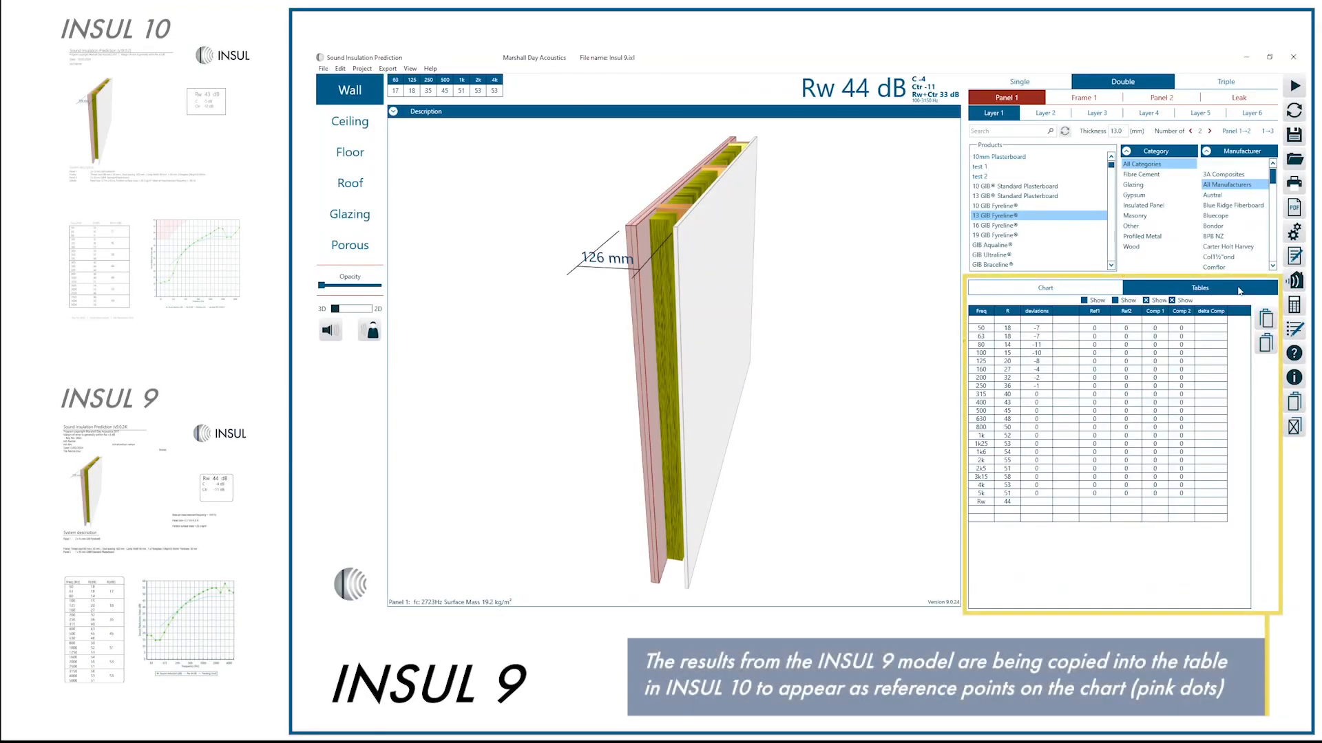
left_click_drag(1016, 332, 1012, 503)
key("ctrl+c")
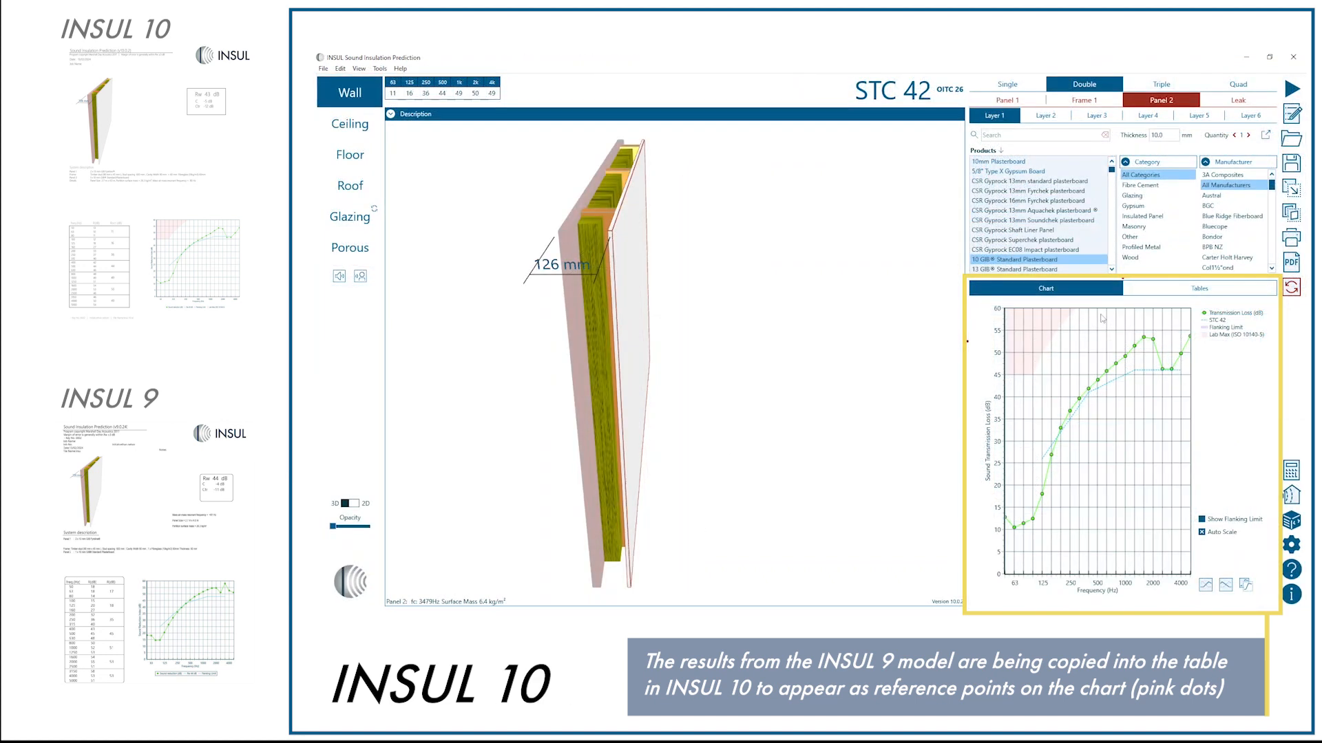
Step: In INSUL 10, paste the copied results into the Ref1 column and show them as reference points on the chart
left_click(1240, 294)
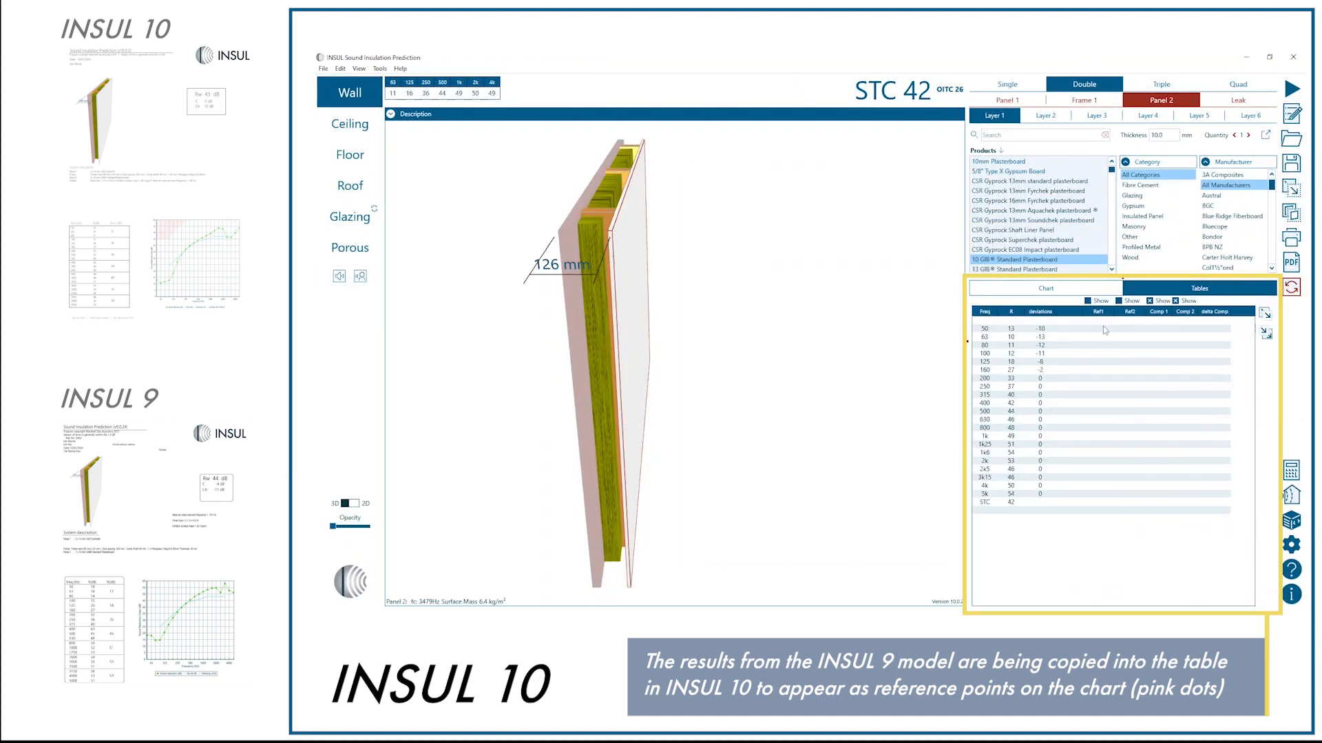
left_click(1266, 333)
left_click(1087, 301)
left_click(1069, 291)
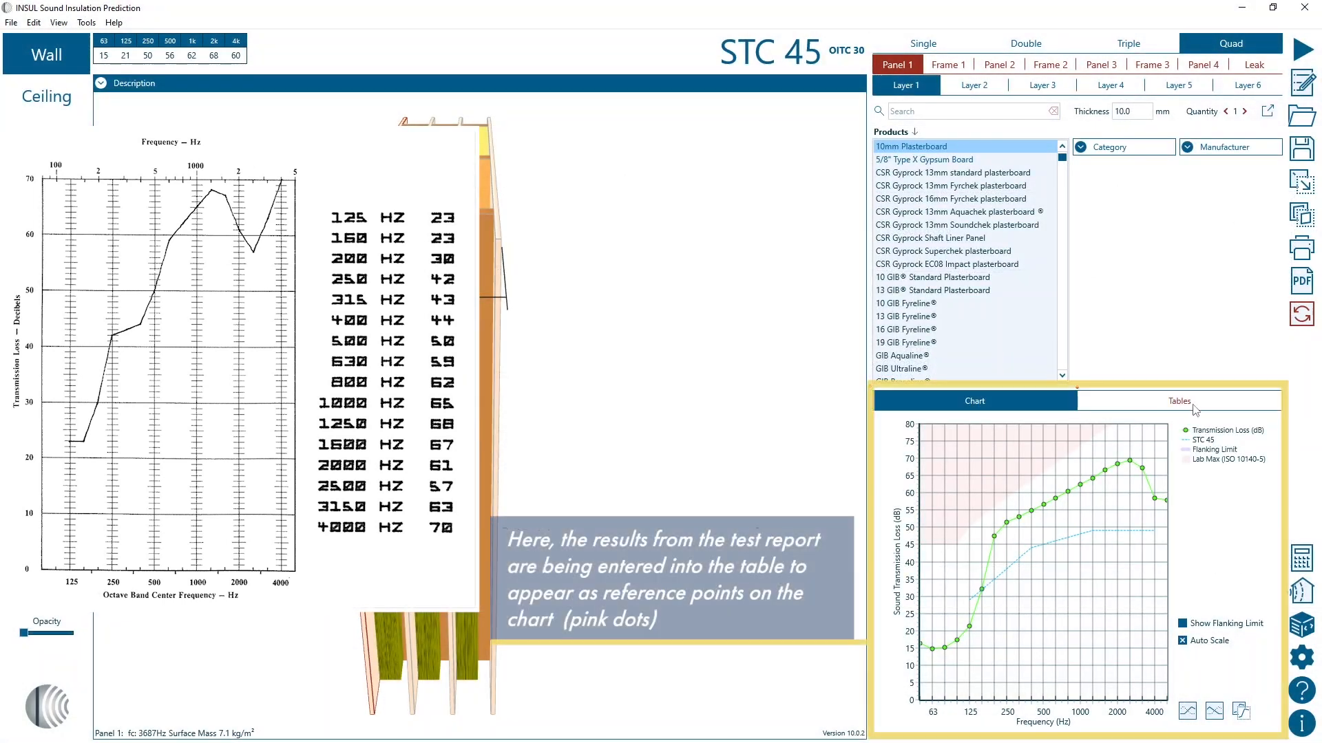
Step: Paste the test report's transmission loss values into the Ref1 column from 125 Hz to 4 kHz and show them on the chart
left_click(1178, 402)
left_click(1029, 500)
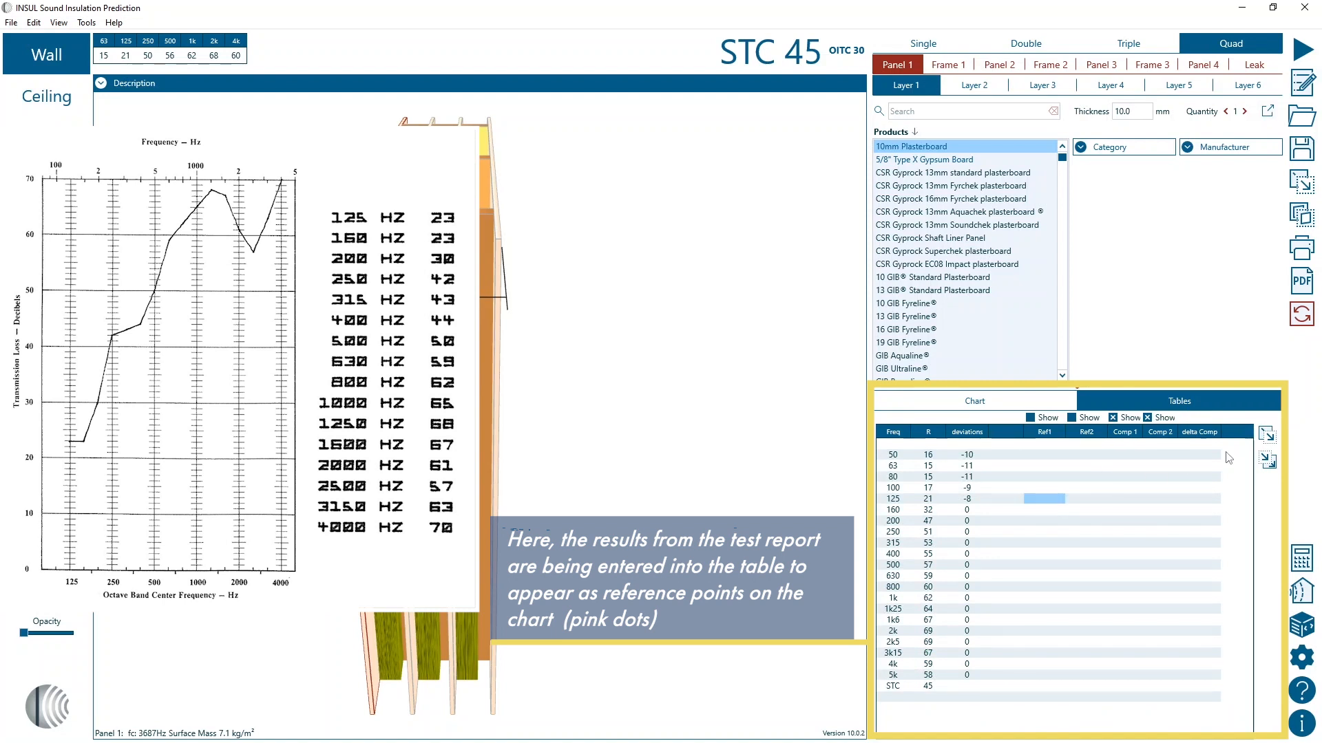
left_click(1268, 461)
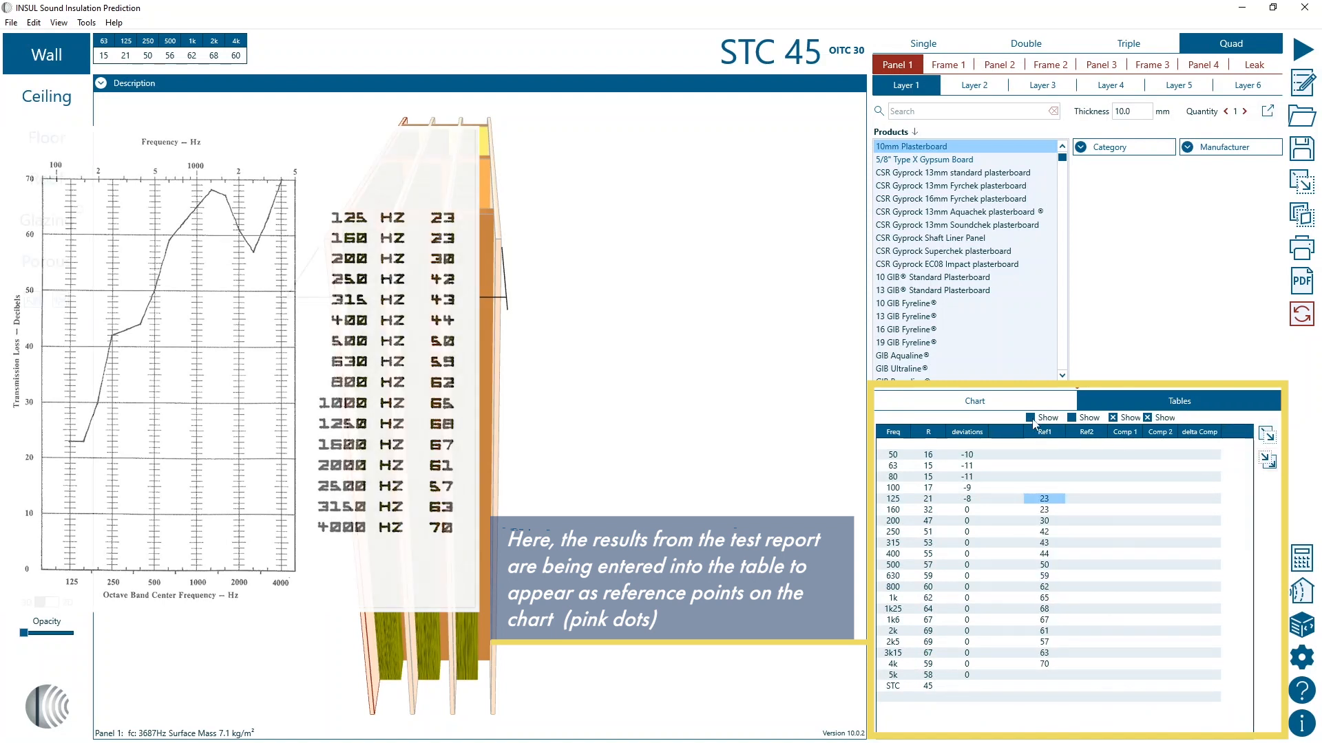
left_click(1009, 405)
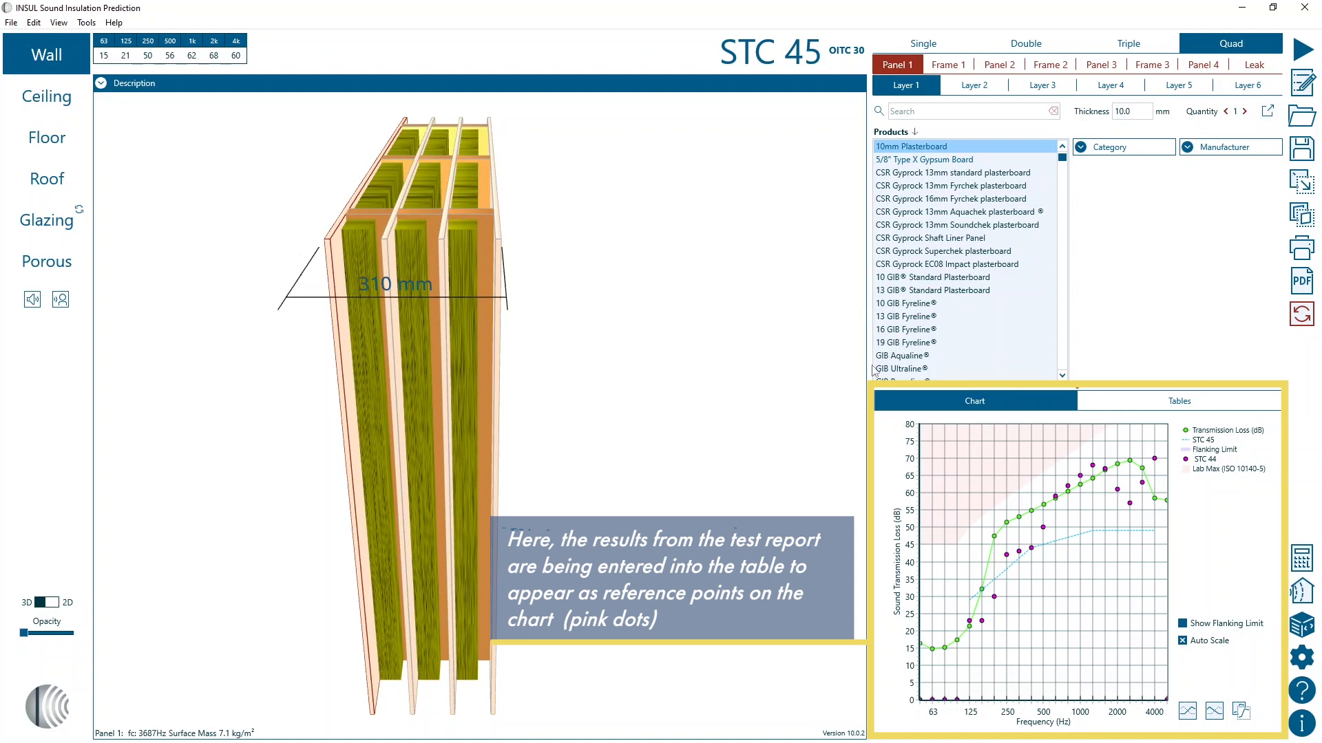
Step: Set panel 1's layer 1 to 5/8" Type X Gypsum Board and copy it to panels 2, 3 and 4
left_click(952, 163)
left_click(1267, 111)
left_click(1269, 128)
left_click(1267, 111)
left_click(1269, 145)
left_click(1267, 111)
left_click(1269, 161)
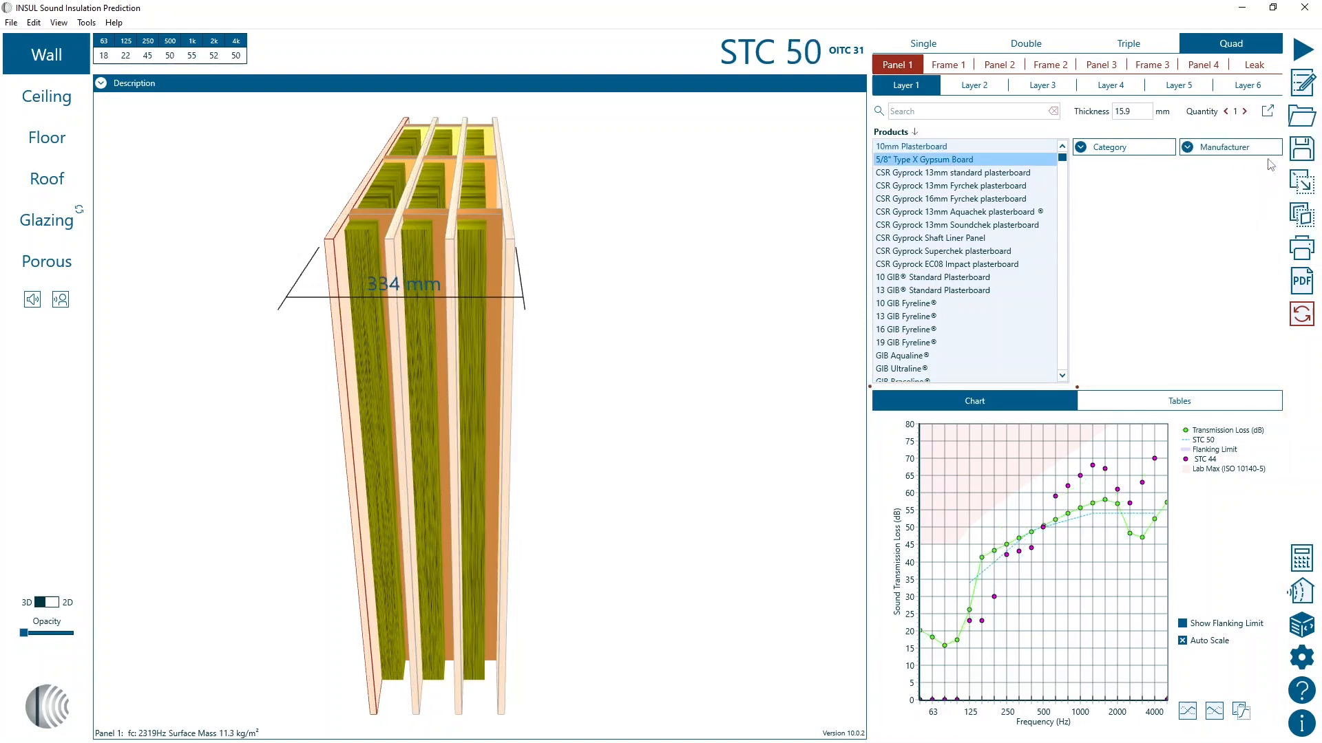
Step: Remove the infill from frame 1 and set its stud to 2 x 4 (38mm x 90mm)
left_click(961, 67)
left_click(1224, 255)
left_click(1253, 91)
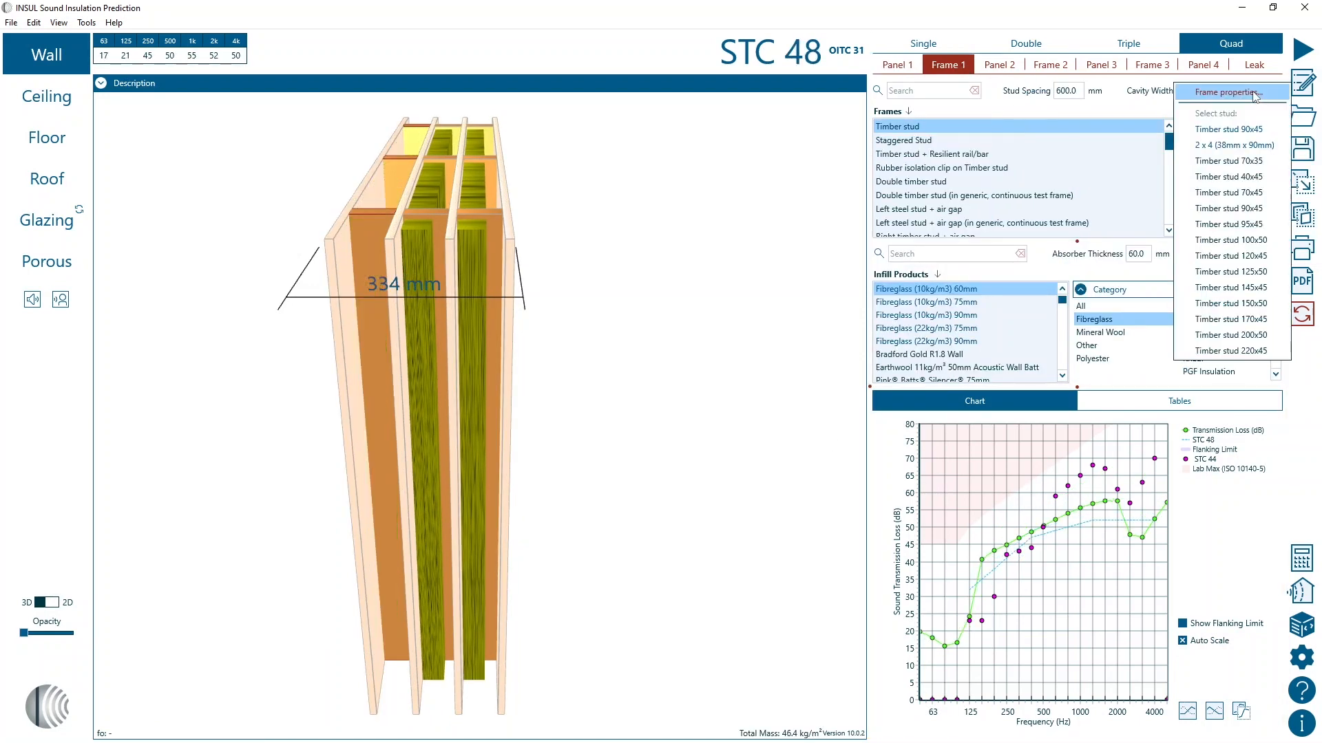
left_click(1277, 146)
Step: Set frame 2 to None (no connections) without infill, with a cavity width of 57 mm
left_click(1064, 68)
scroll(1033, 180, "down", 2)
left_click(1033, 177)
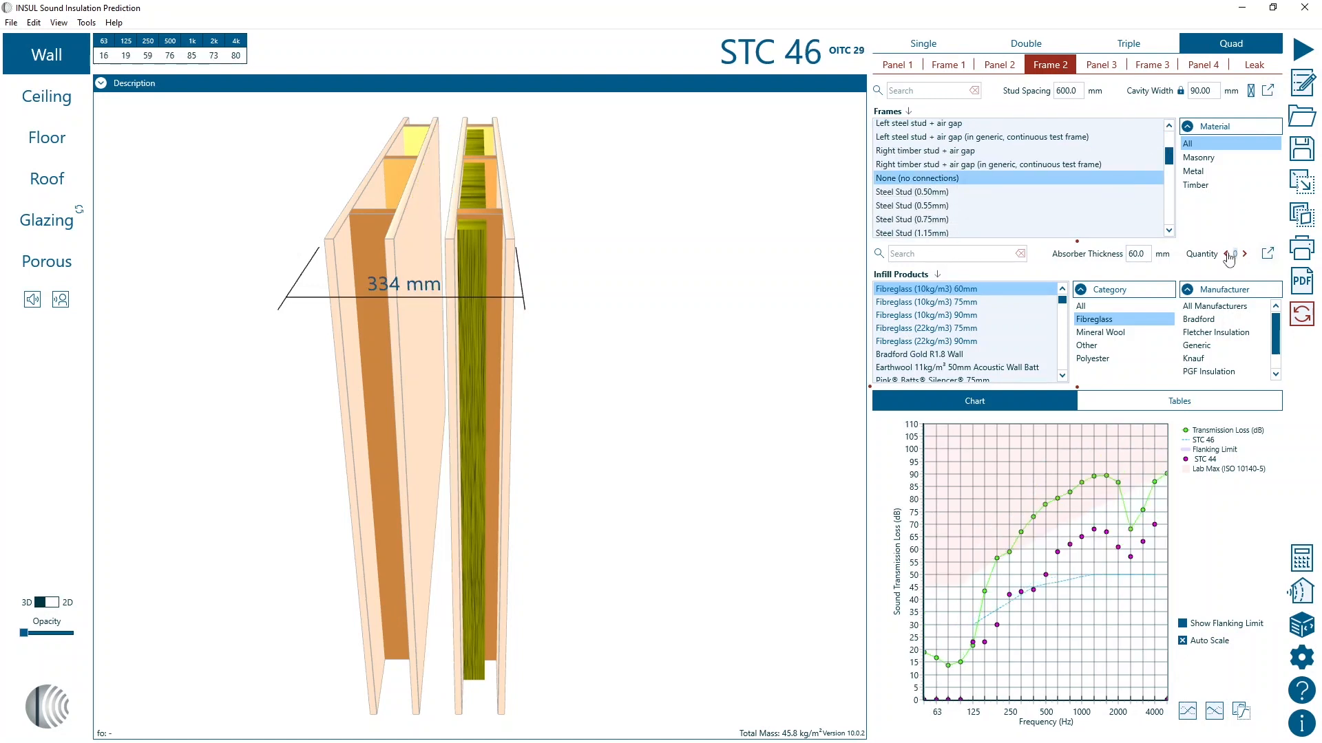
double_click(1197, 91)
type("57")
Step: Set frame 3's stud to 2 x 4 (38mm x 90mm) and frame 2's cavity width to 25.4 mm
left_click(1157, 66)
left_click(1252, 91)
left_click(1270, 145)
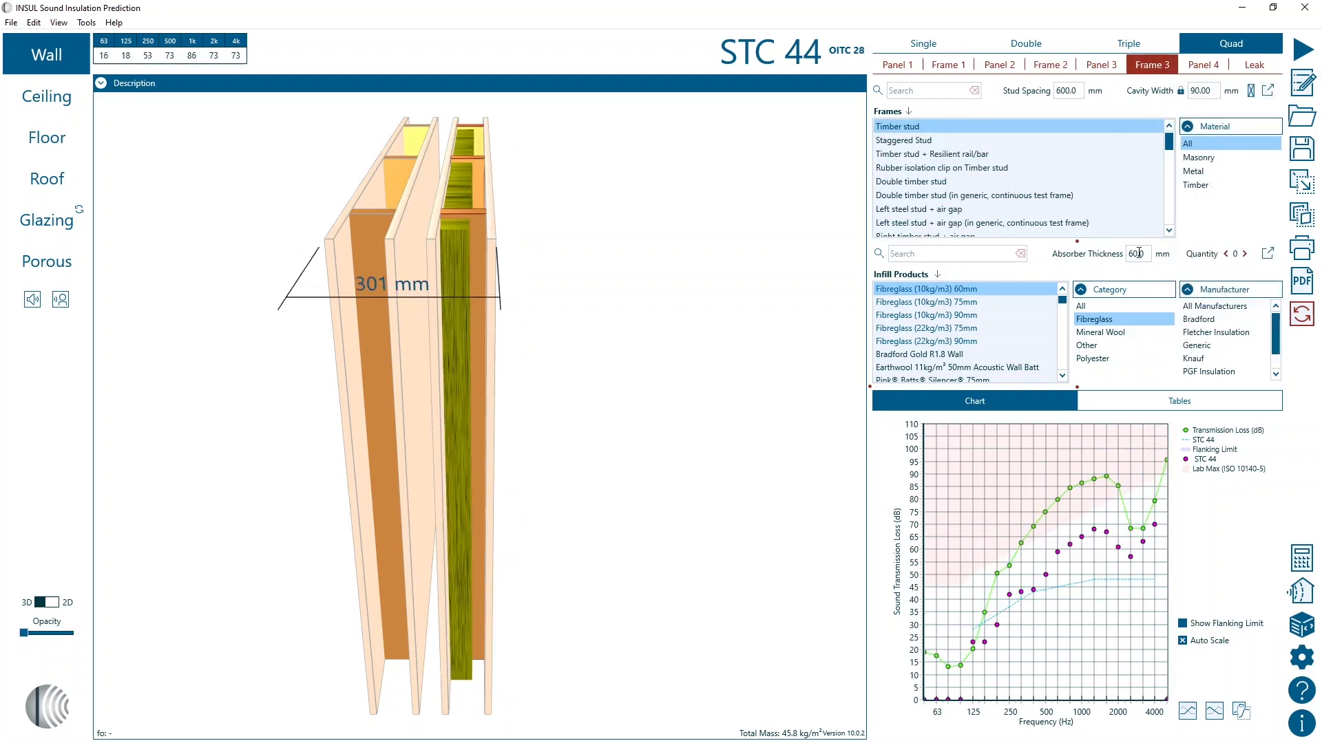
left_click(1058, 67)
type("25.39")
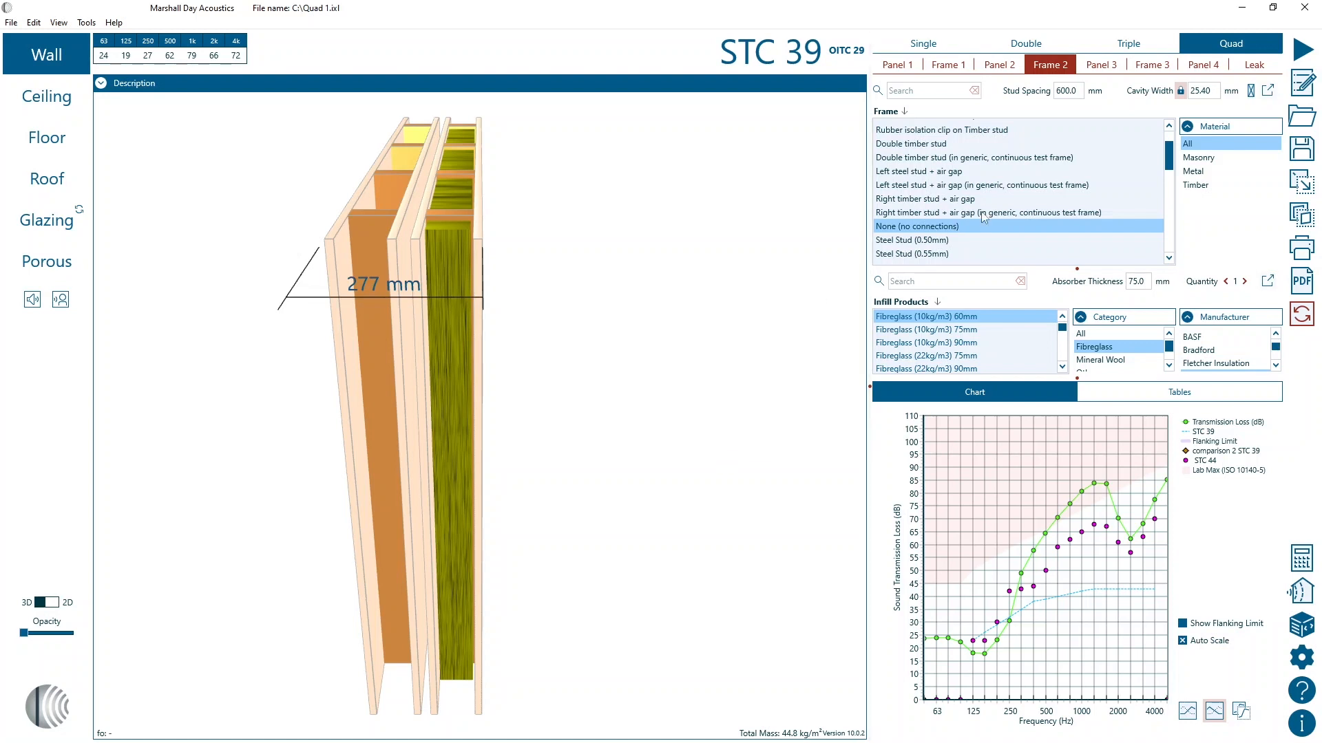
Step: Change frame 2 to Right timber stud + air gap (in generic, continuous test frame) and inspect the base of the wall model
left_click(1109, 214)
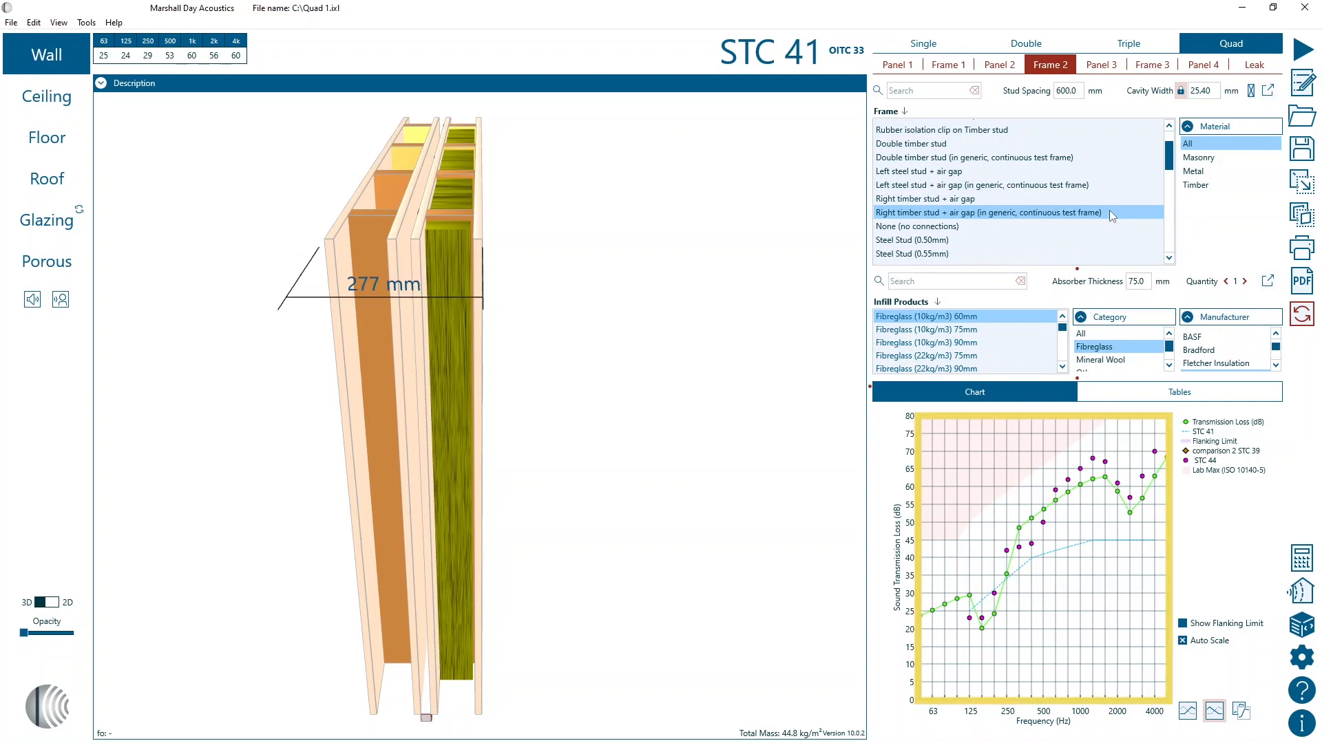
left_click_drag(520, 669, 565, 161)
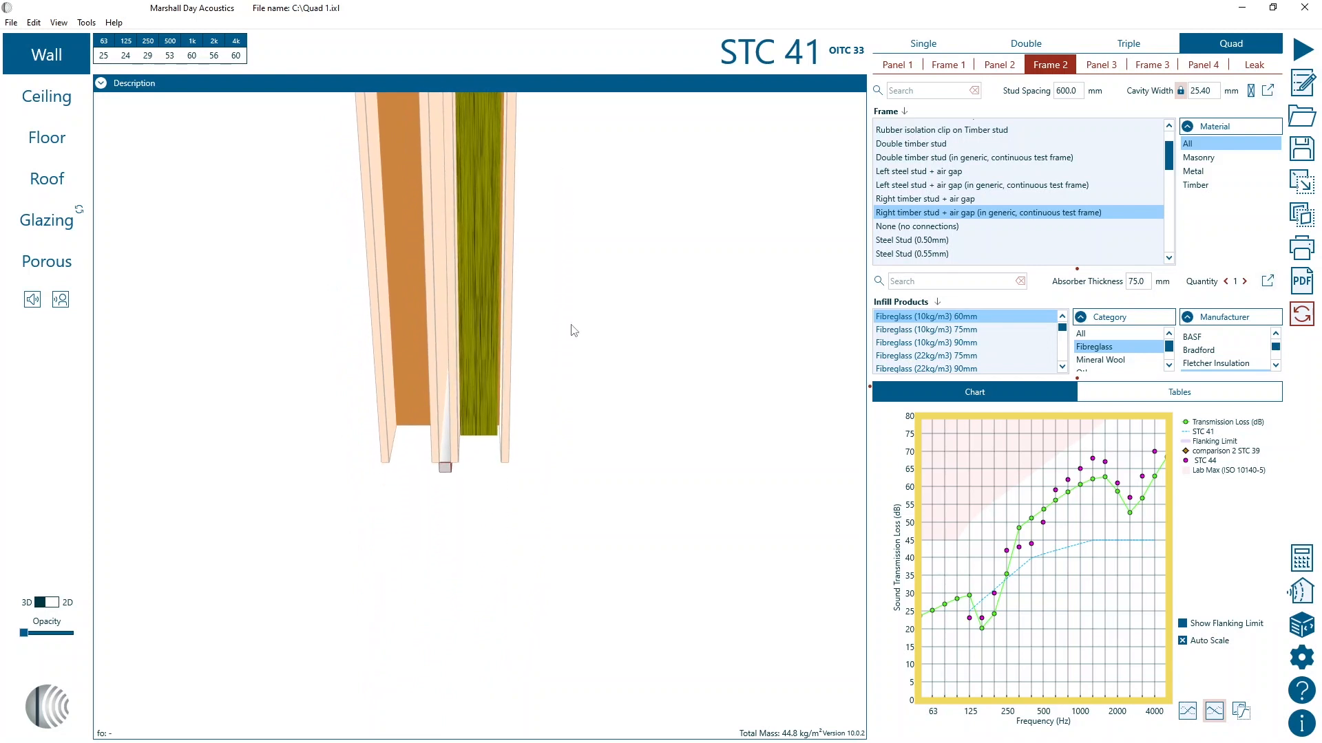
mouse_move(320, 642)
left_mouse_down()
mouse_move(352, 599)
mouse_move(493, 498)
mouse_move(316, 639)
left_mouse_up()
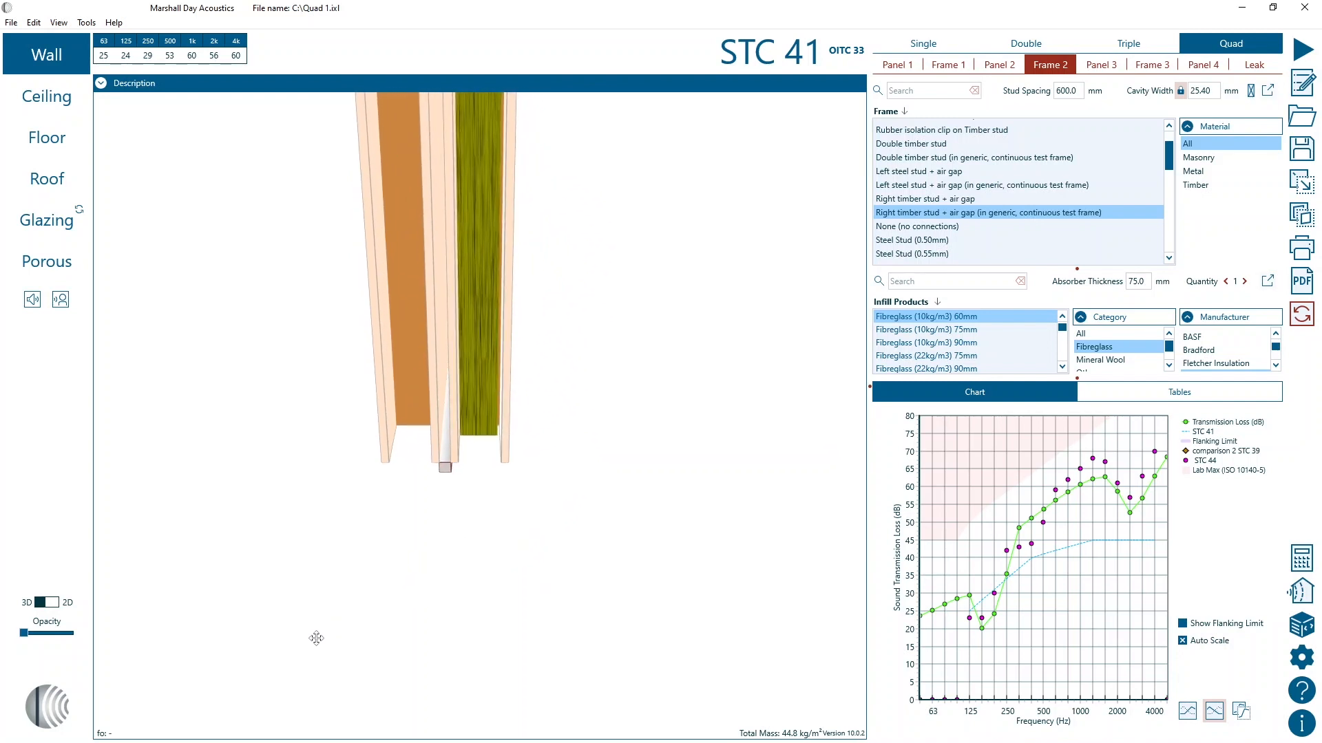
left_click_drag(564, 163, 519, 679)
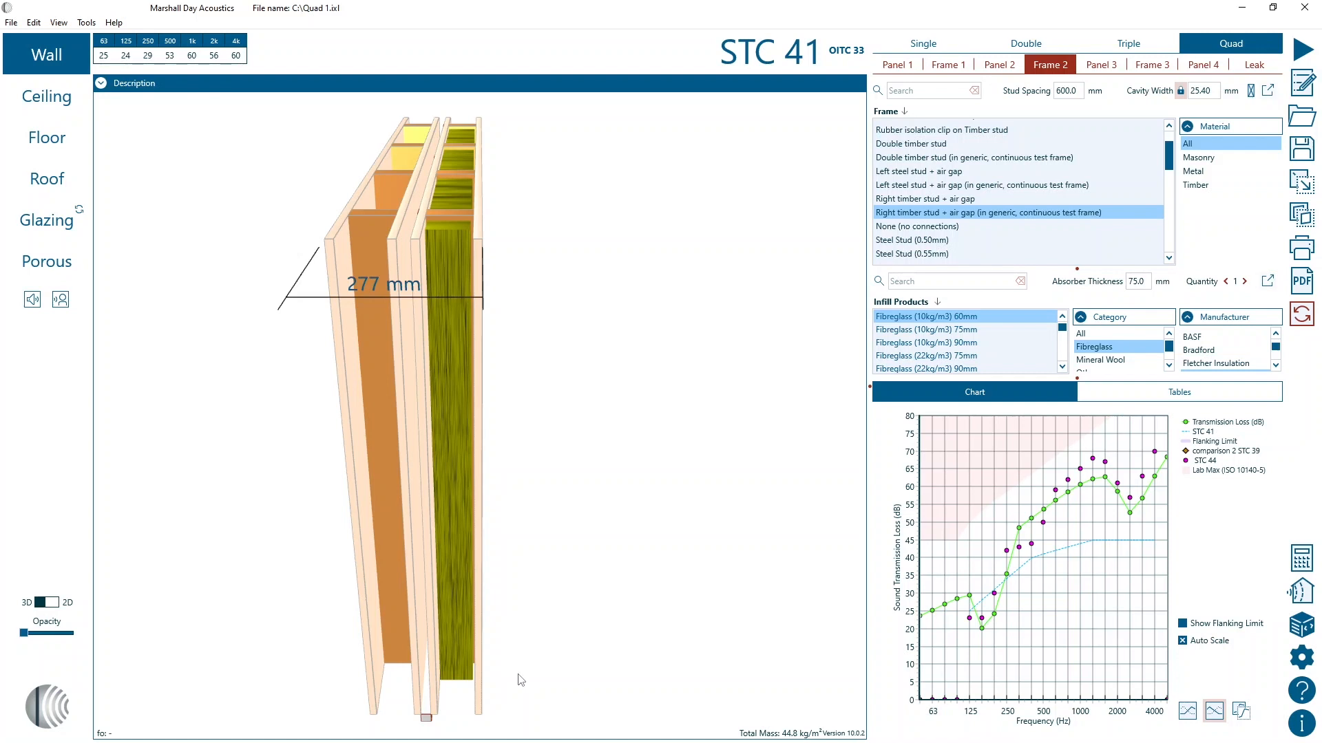